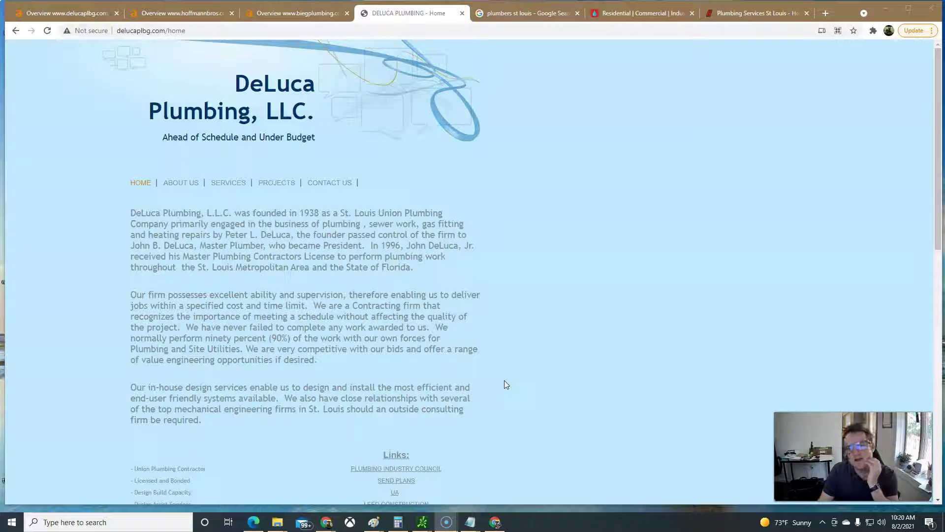
Step: Select the DeLuca site's full web address in the address bar
click(498, 376)
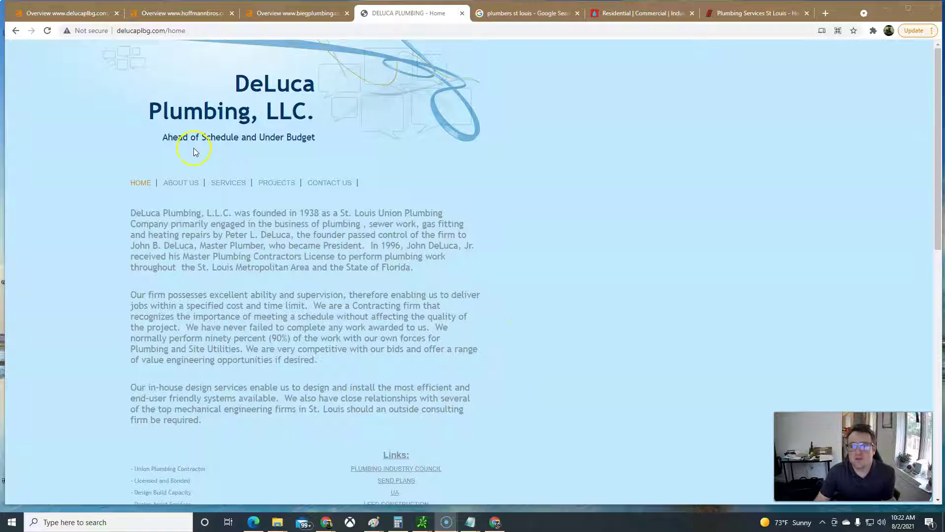
click(121, 32)
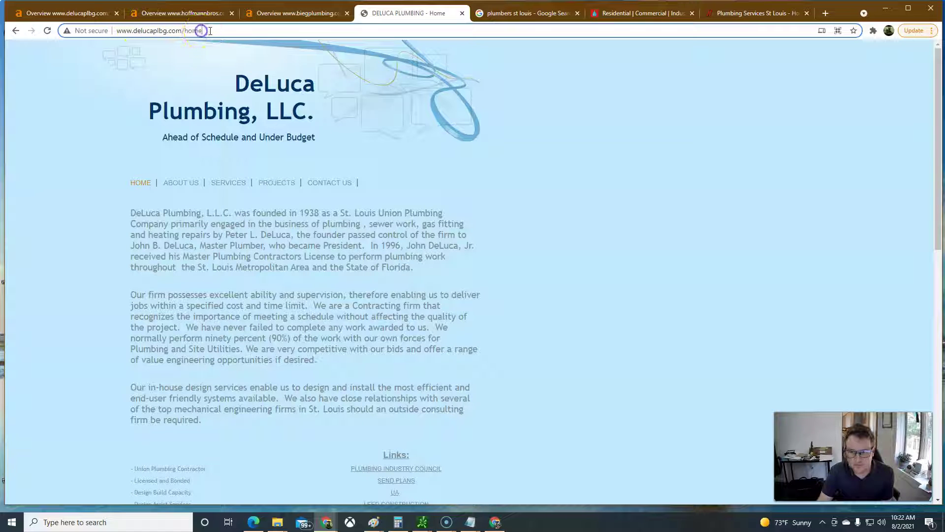
drag(202, 30, 117, 31)
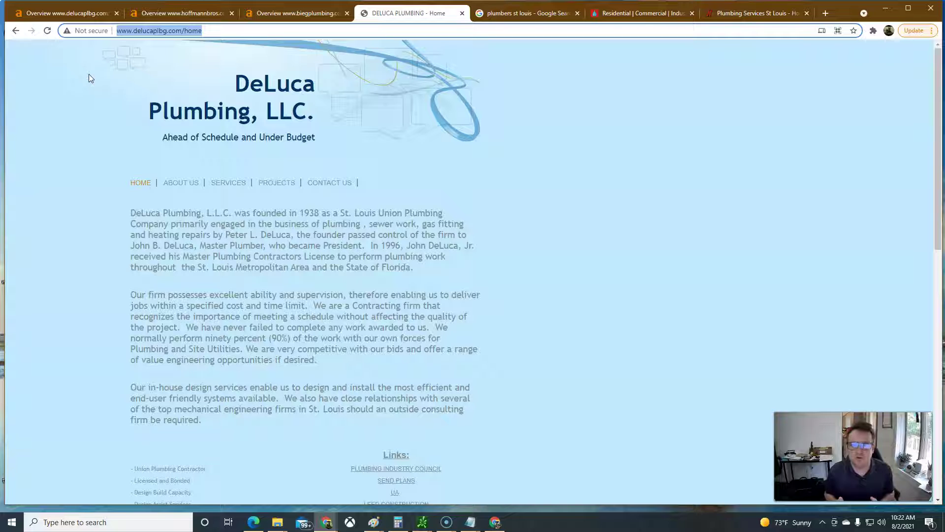
click(91, 35)
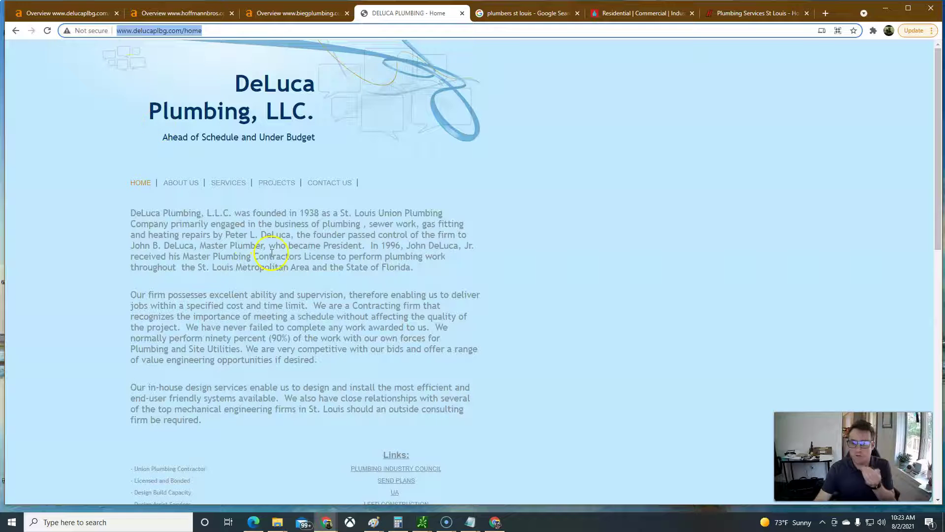
Step: Scroll the DeLuca home page and highlight its three body paragraphs
scroll(275, 285, down, 2)
scroll(273, 285, down, 10)
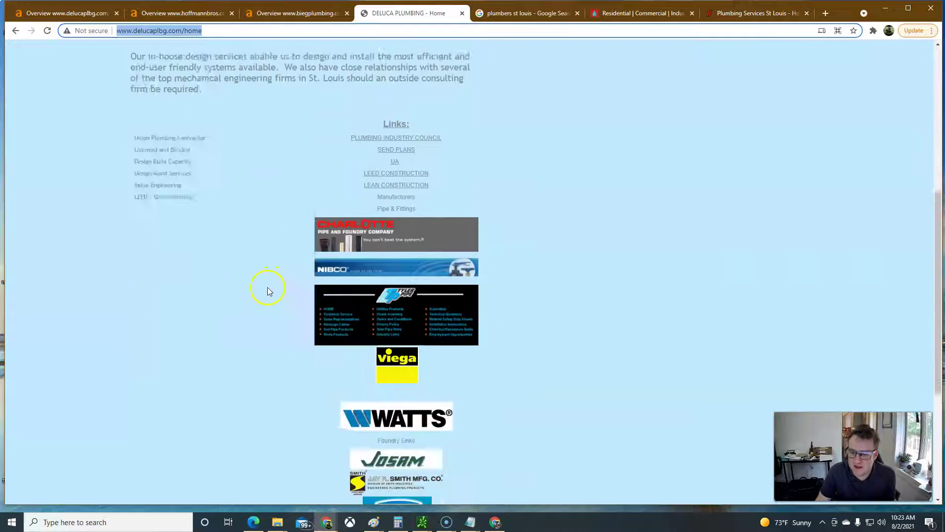
scroll(268, 286, up, 12)
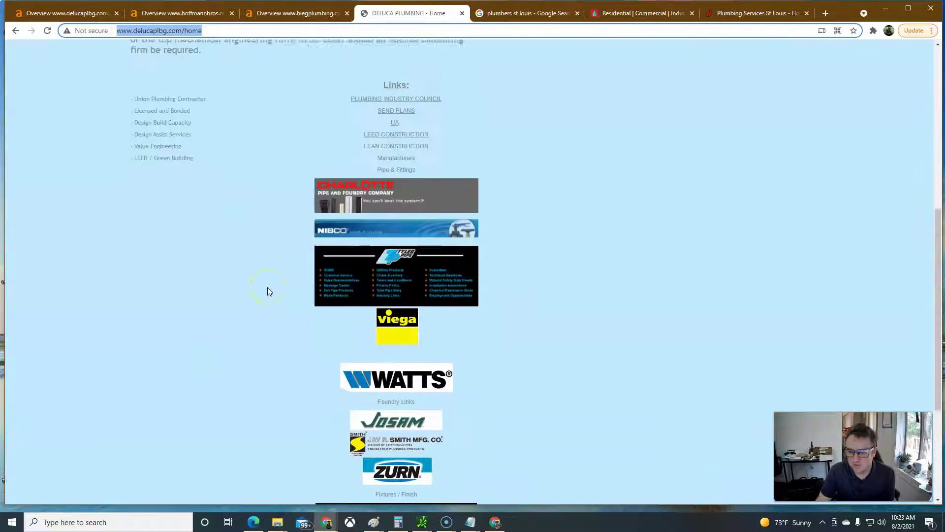
drag(121, 207, 446, 420)
click(292, 340)
scroll(295, 341, down, 11)
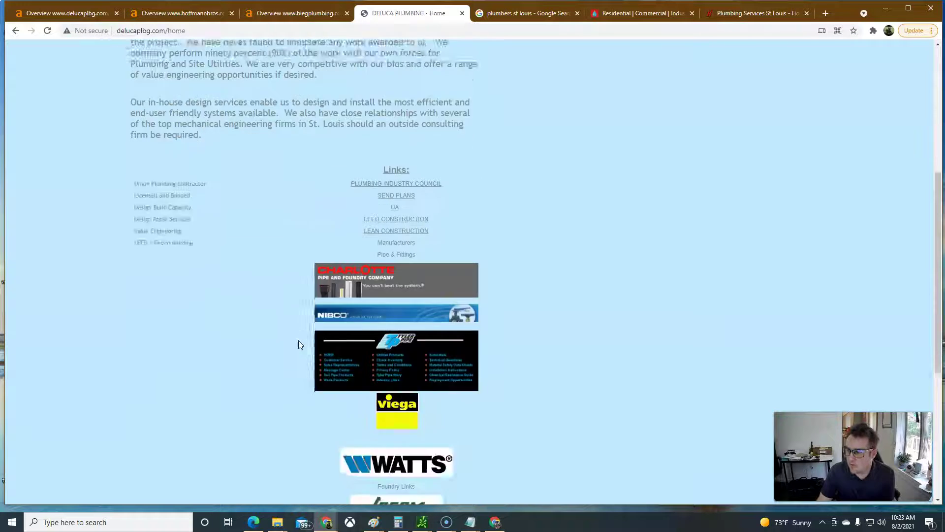
scroll(293, 342, up, 5)
scroll(293, 341, up, 6)
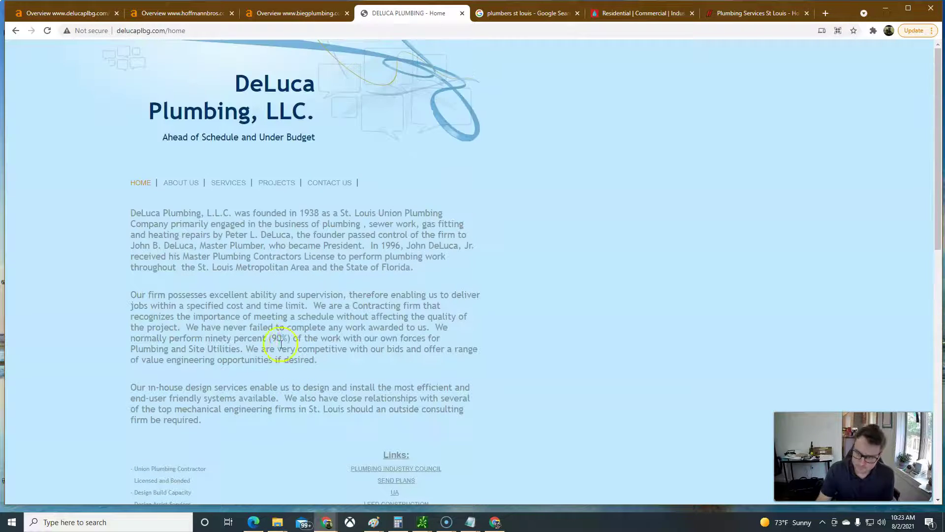
Step: Open the DeLuca Services page and scroll through its MBE/WBE, design build and lean engineering offerings
click(225, 184)
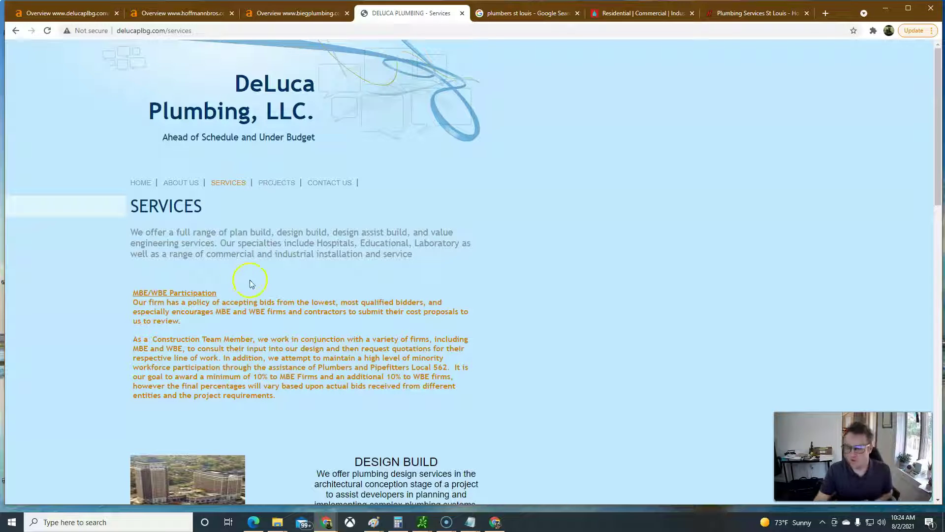
scroll(263, 295, down, 5)
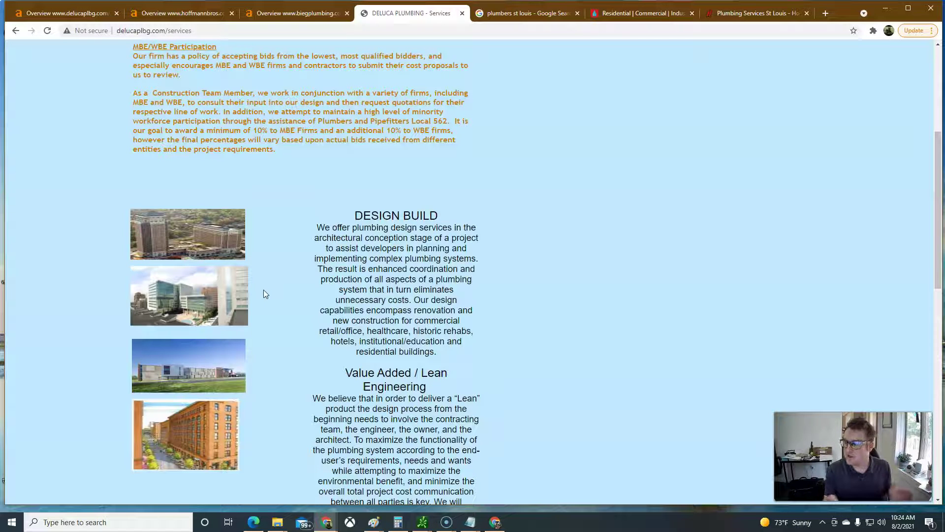
scroll(295, 217, up, 5)
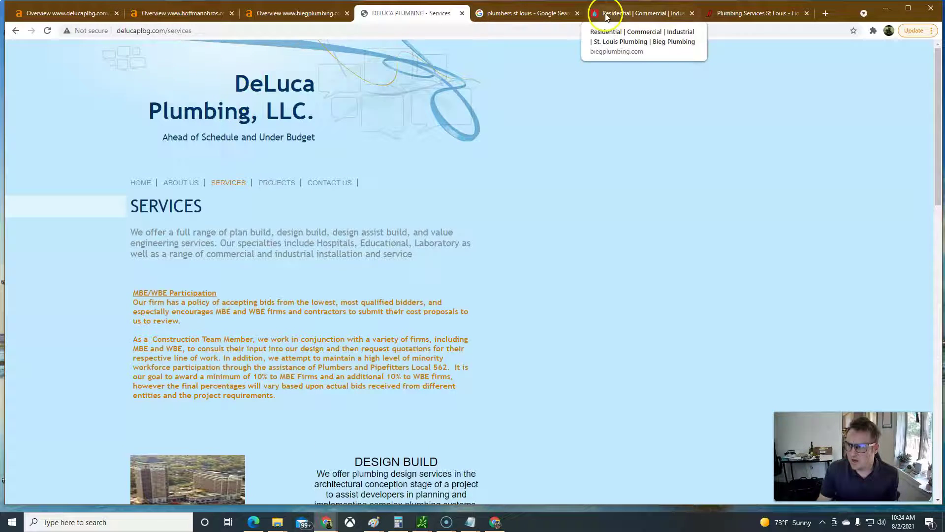
Step: Bring up the 'plumbers st louis' results and scroll past the map pack to Hoffmann Brothers
click(529, 13)
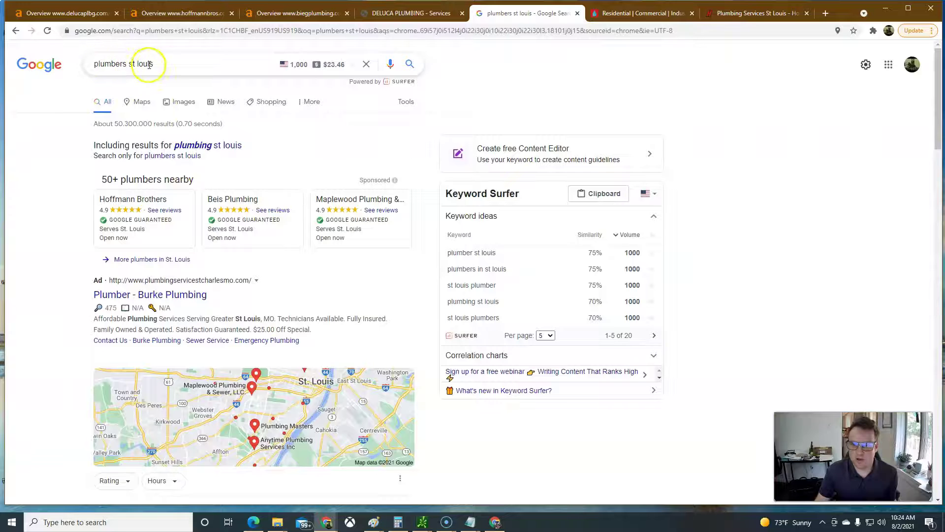
scroll(205, 249, down, 4)
scroll(199, 320, down, 2)
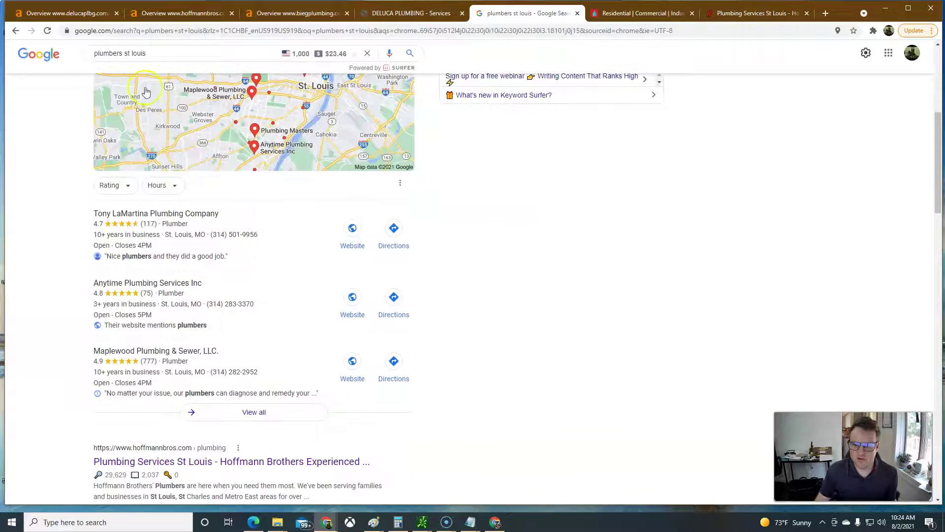
scroll(188, 285, up, 3)
scroll(171, 243, down, 2)
scroll(171, 243, down, 4)
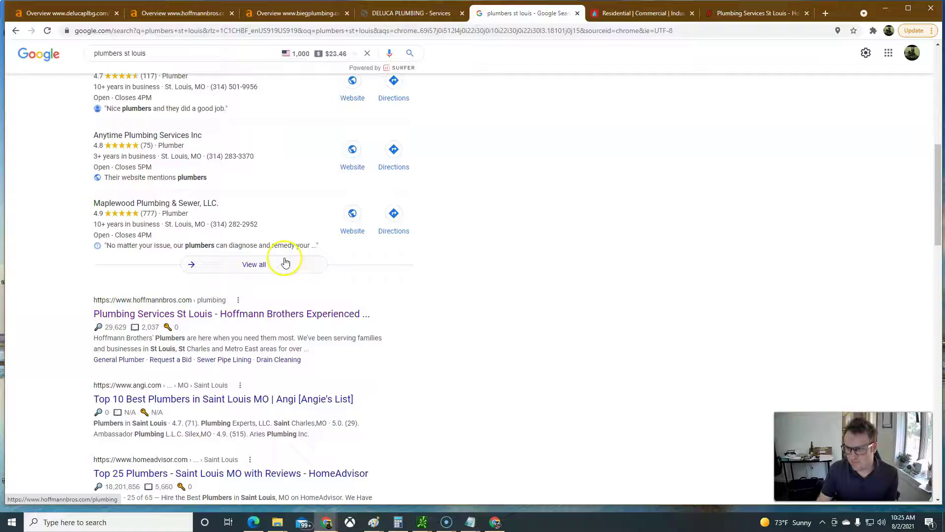
Step: Scroll through the Hoffmann Brothers plumbing page, then bring up delucaplbg.com's Ahrefs overview
click(736, 13)
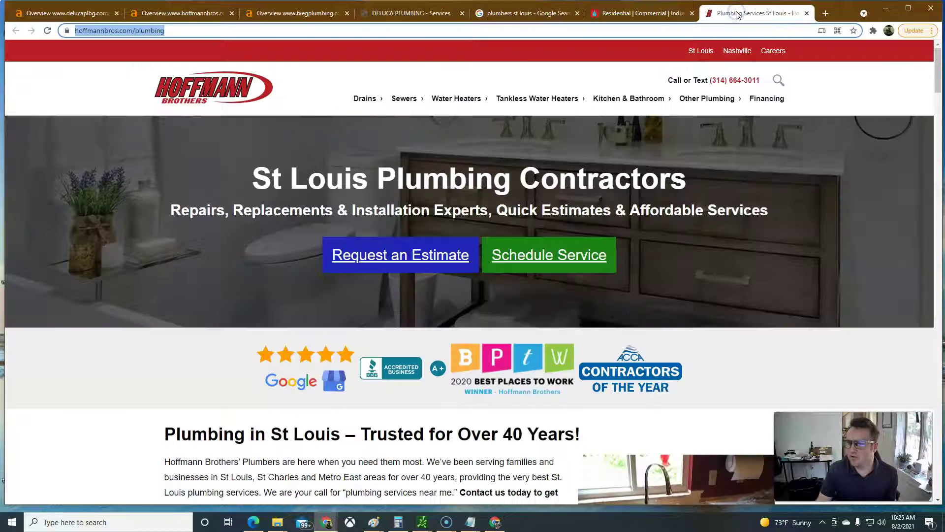
scroll(334, 90, down, 10)
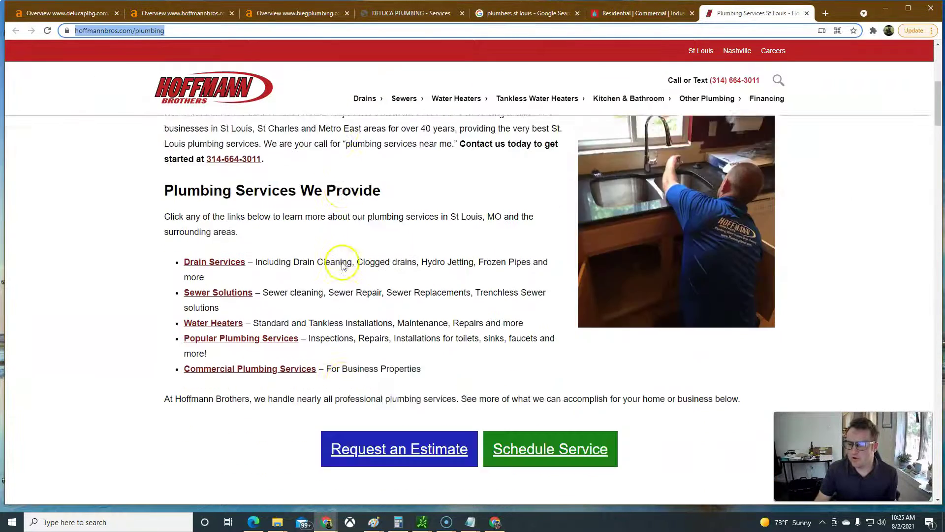
scroll(308, 275, down, 14)
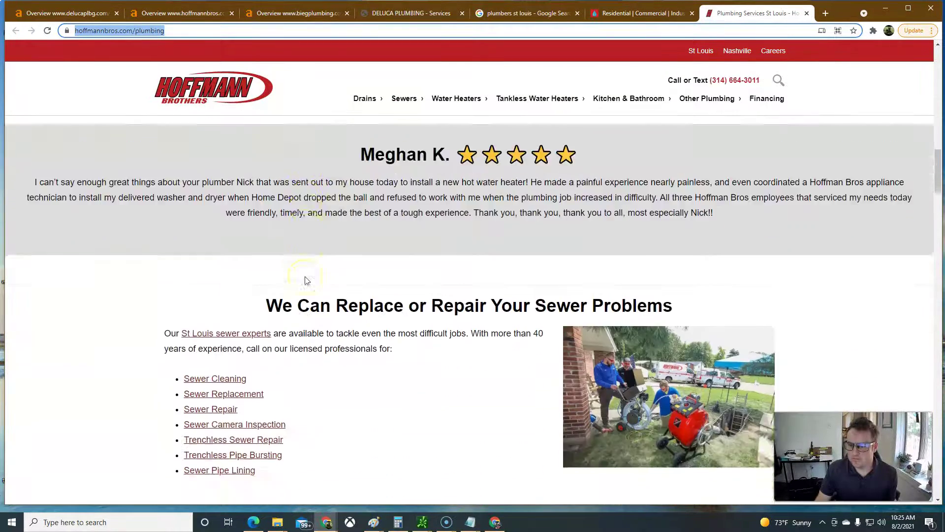
scroll(308, 281, down, 9)
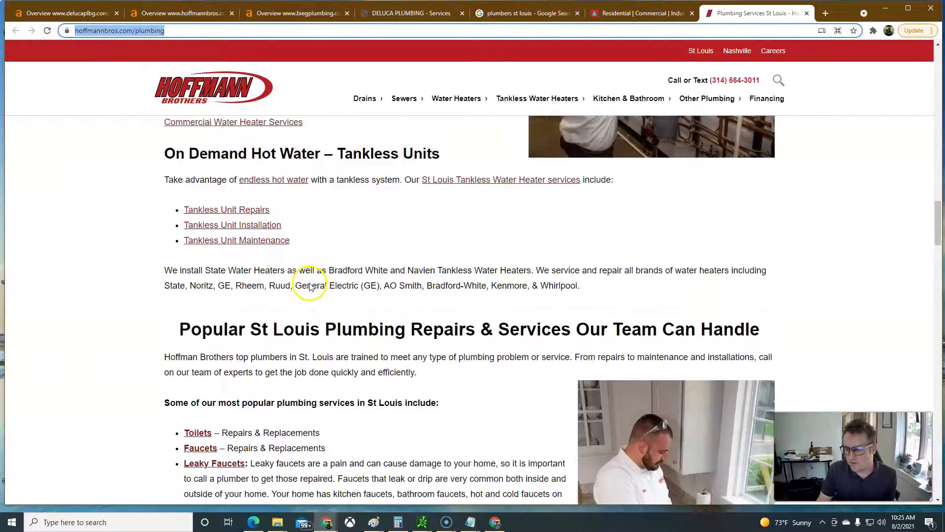
scroll(317, 286, down, 13)
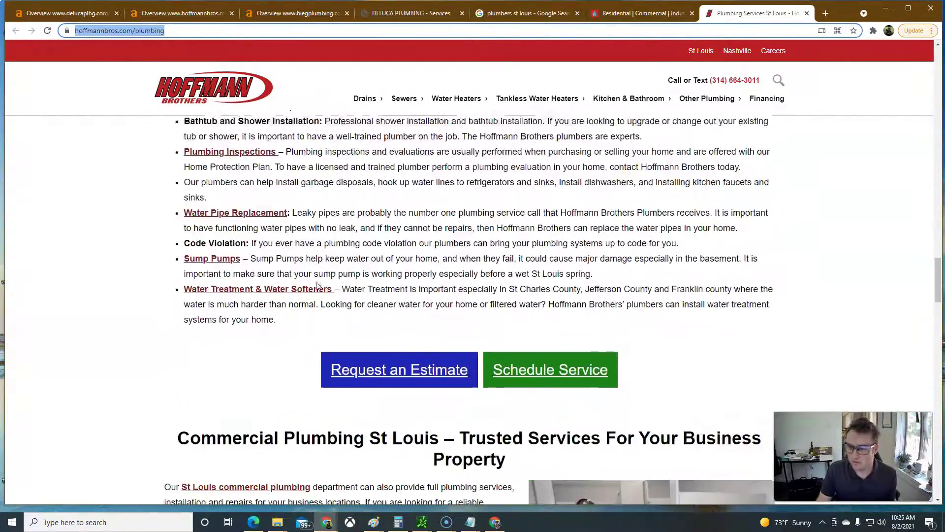
scroll(309, 285, down, 12)
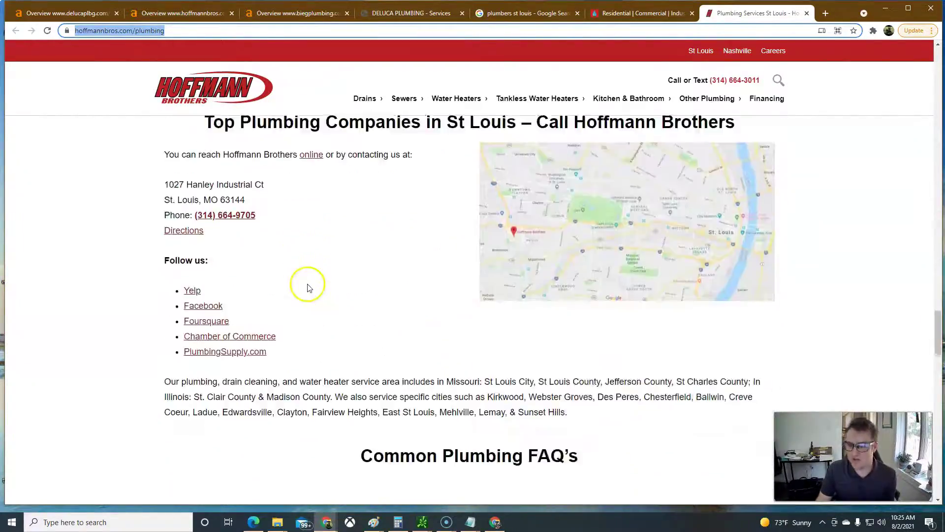
scroll(309, 288, up, 12)
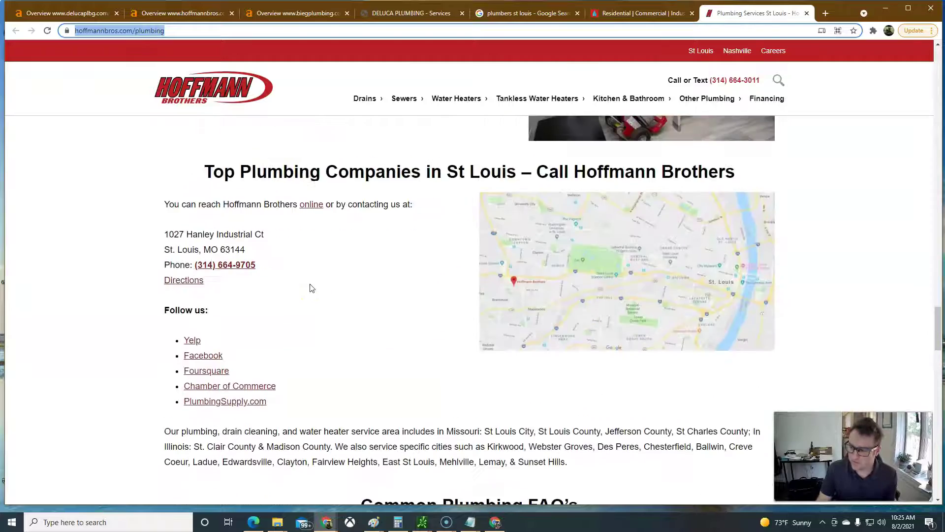
scroll(312, 285, up, 7)
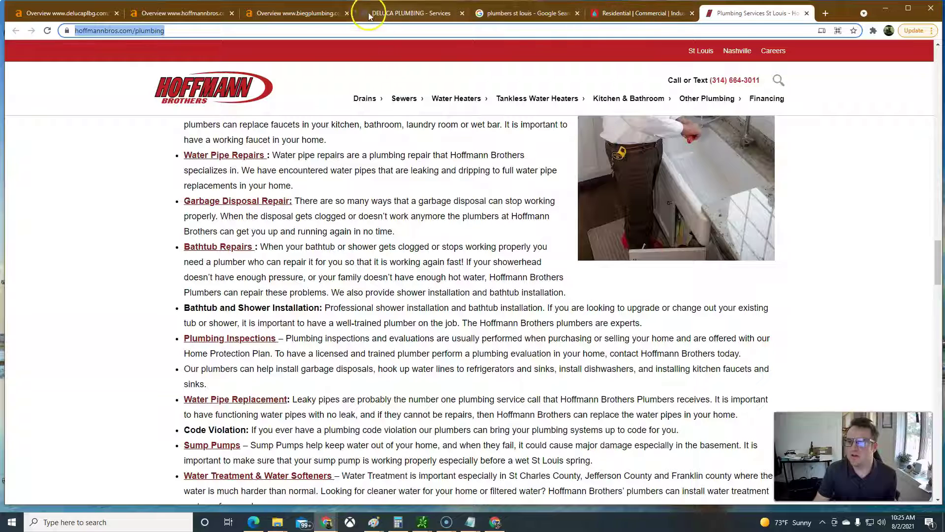
click(64, 14)
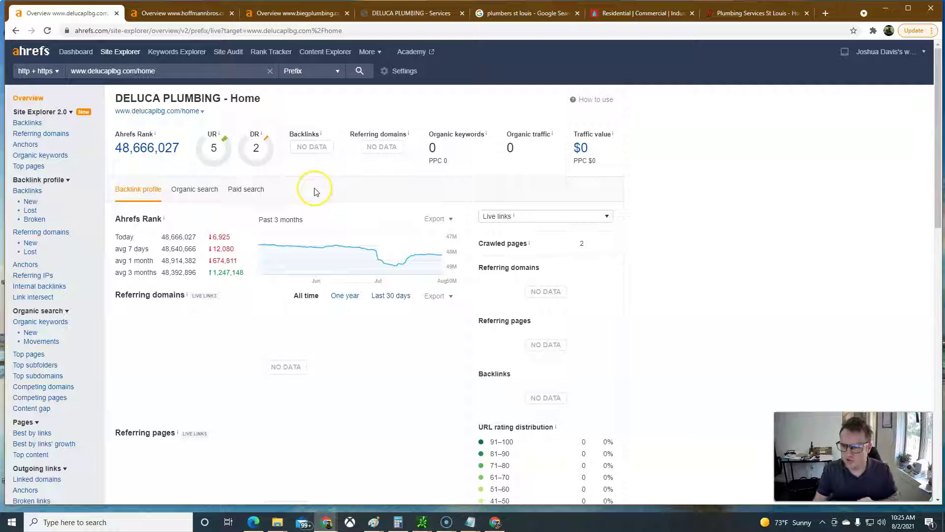
Step: Highlight DeLuca's 0 organic keywords, 0 organic traffic and DR 2 in turn
double_click(435, 149)
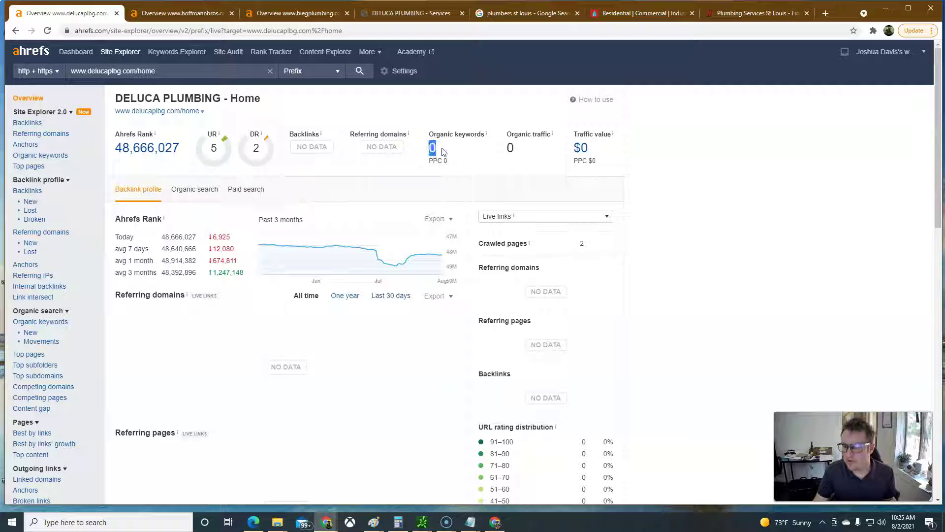
click(501, 149)
double_click(510, 149)
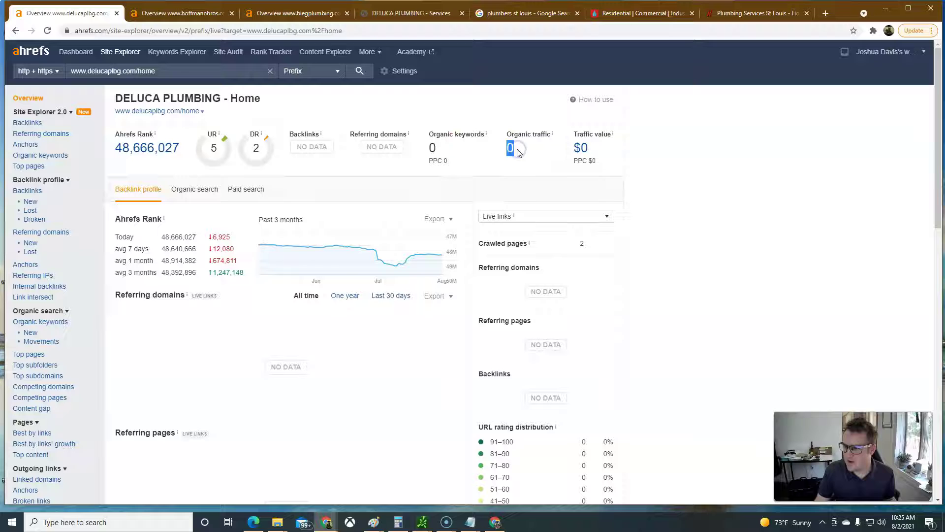
click(510, 153)
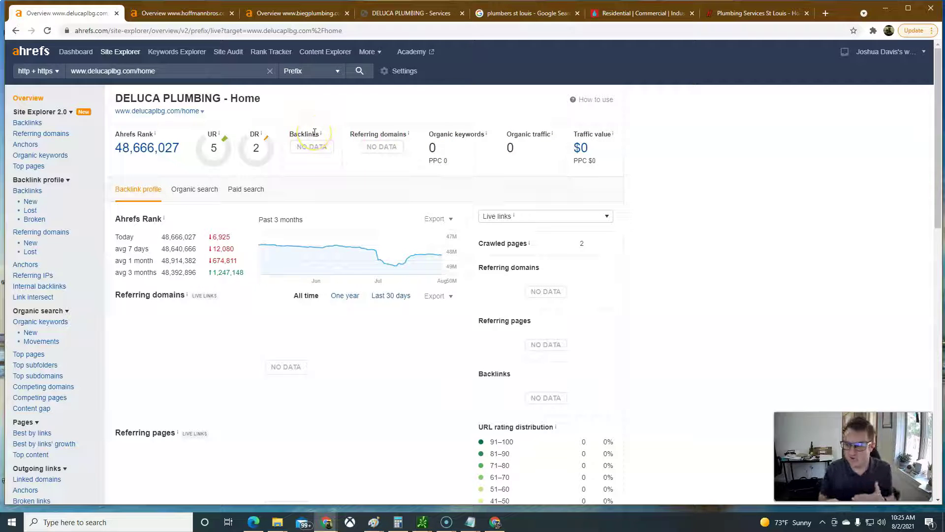
double_click(257, 148)
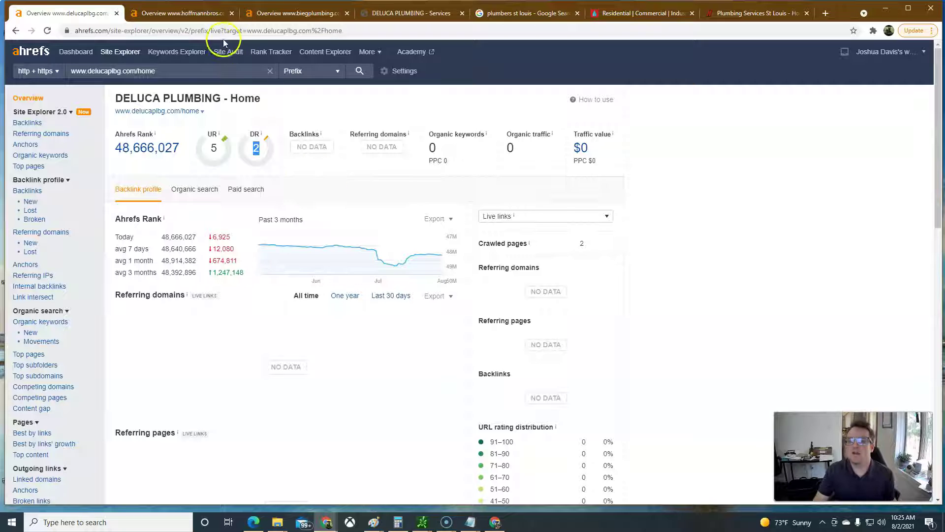
Step: Switch to the Hoffmann Brothers Ahrefs overview and highlight its 6.1K organic traffic
click(187, 14)
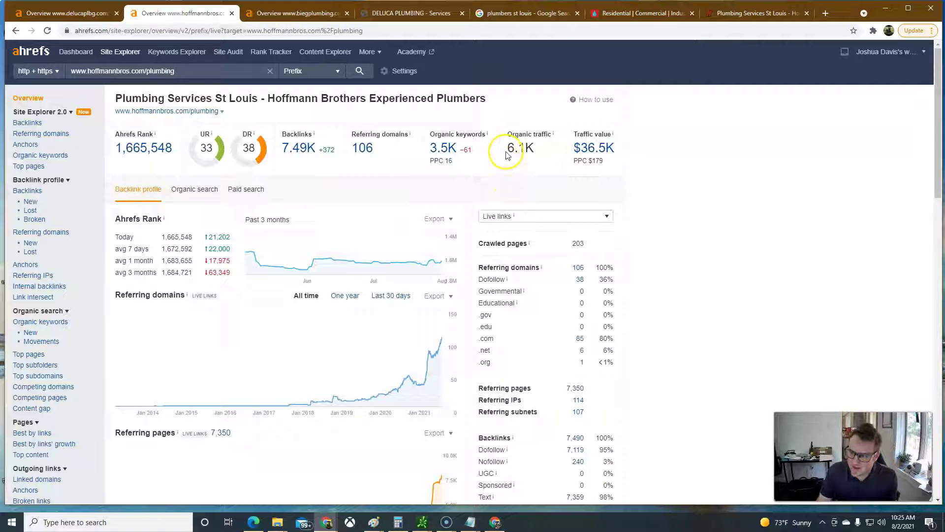
drag(507, 155, 537, 168)
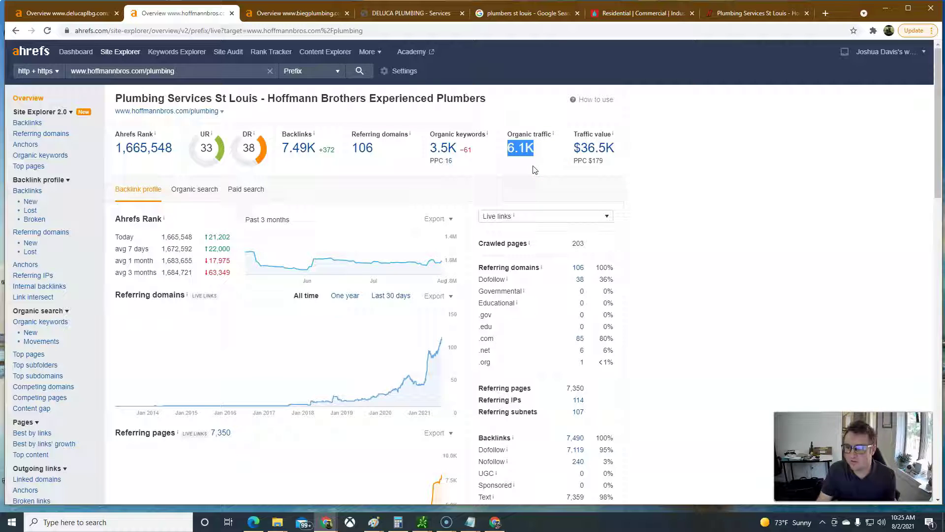
drag(535, 169, 449, 186)
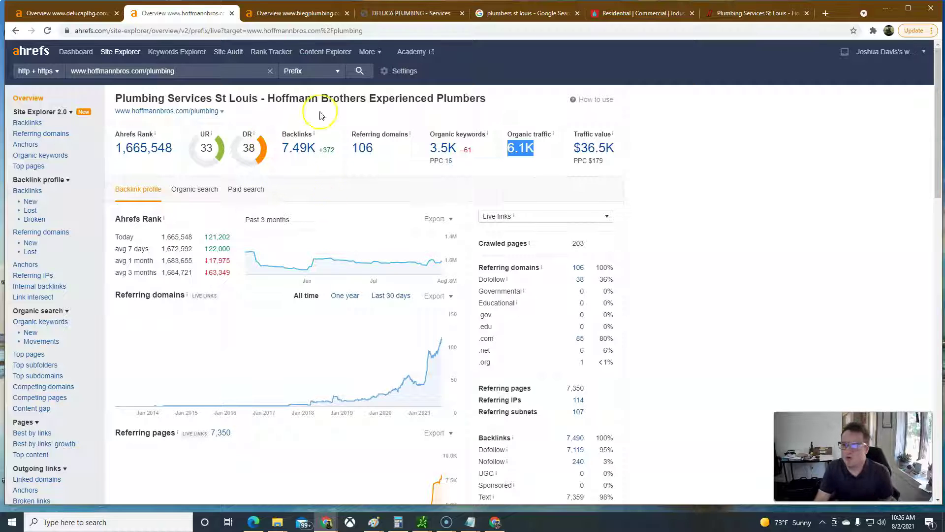
Step: Check Bieg Plumbing's Ahrefs overview (DR 4.9, 1.2K traffic), then scroll biegplumbing.com's home page
click(290, 16)
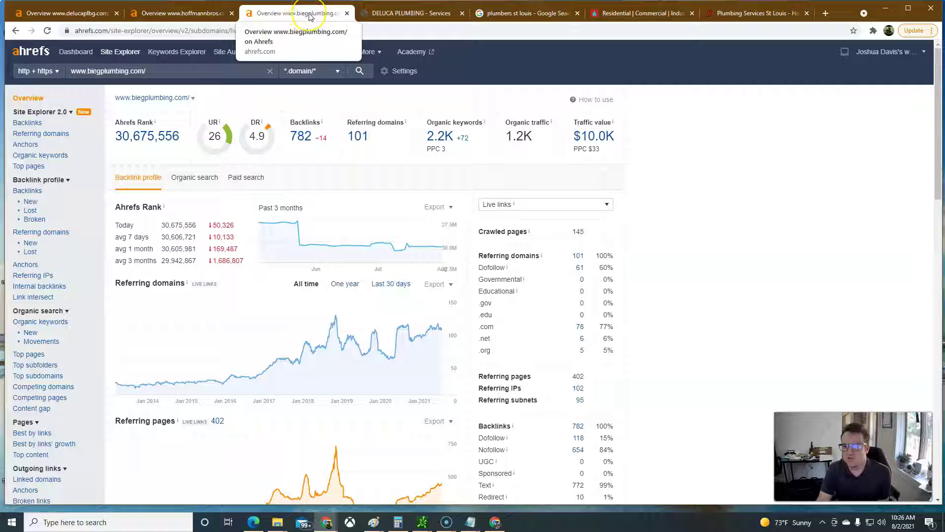
click(643, 12)
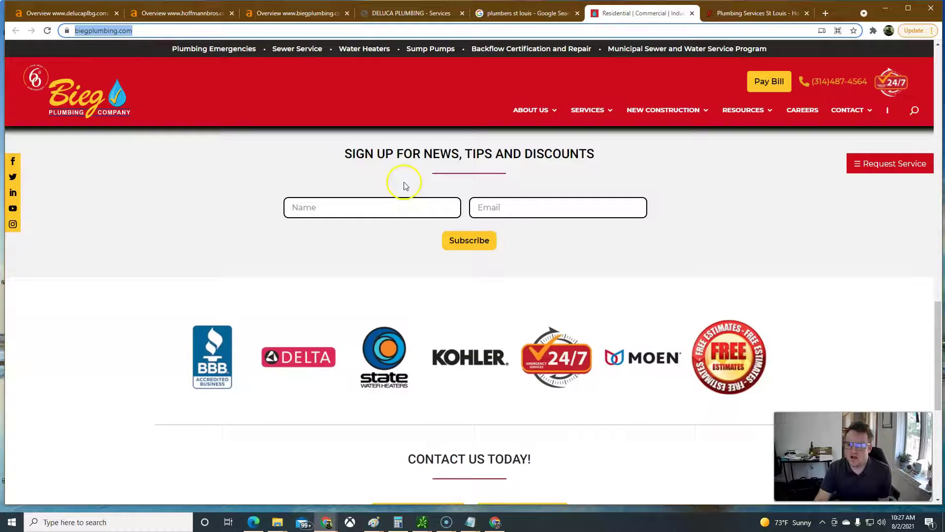
scroll(389, 217, down, 7)
scroll(395, 253, up, 10)
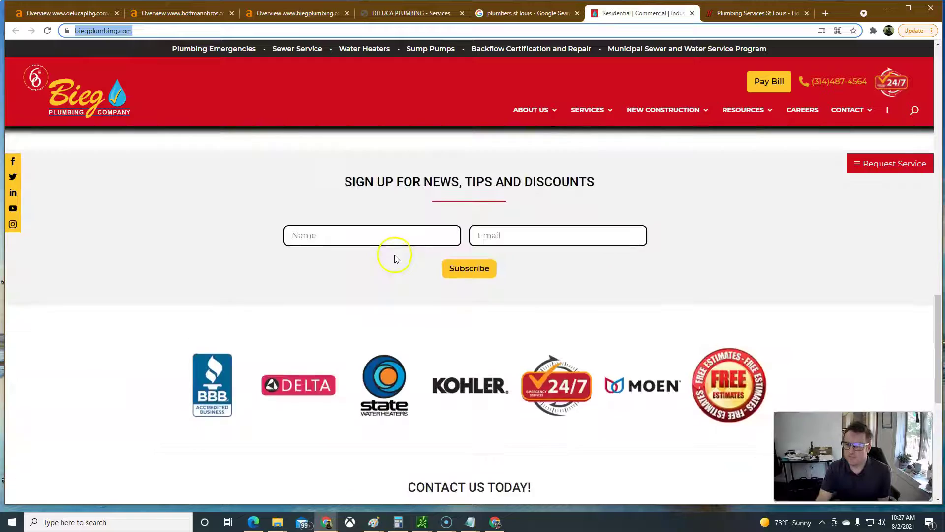
scroll(394, 258, up, 8)
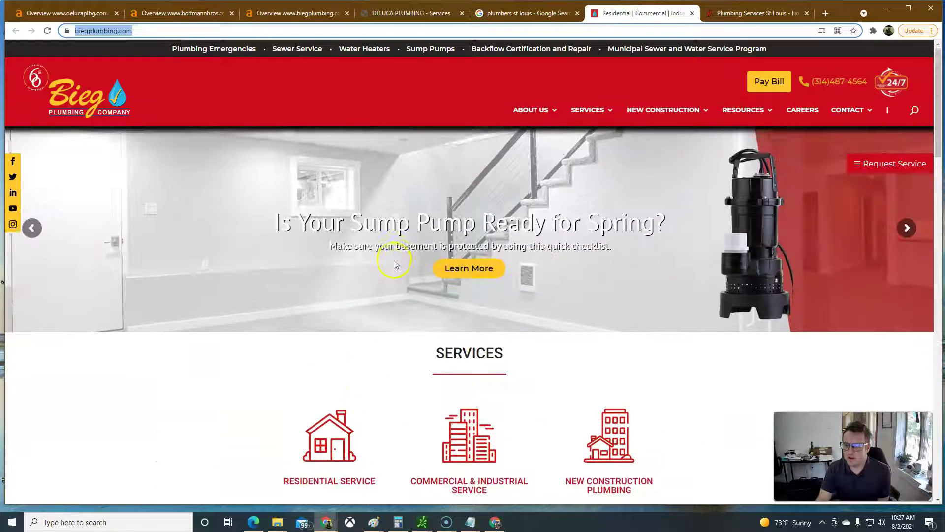
scroll(324, 239, down, 10)
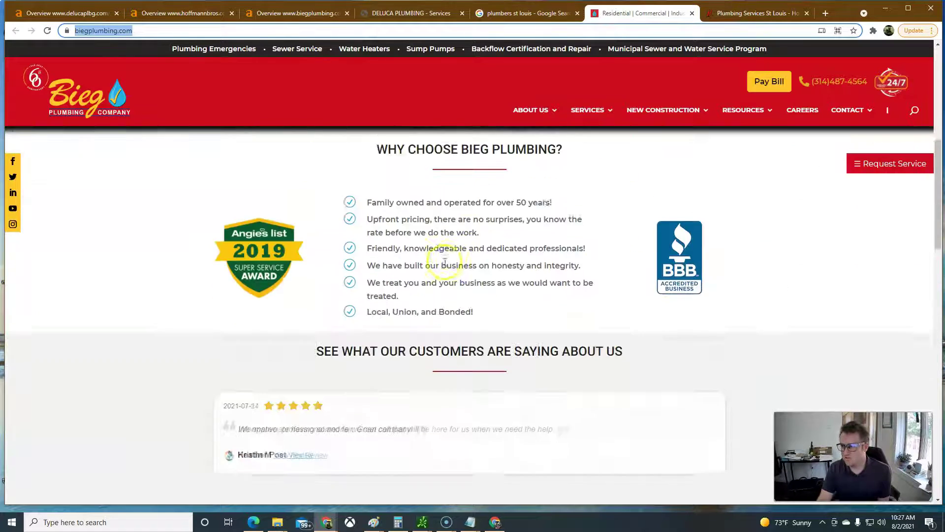
scroll(434, 268, up, 6)
scroll(422, 269, up, 5)
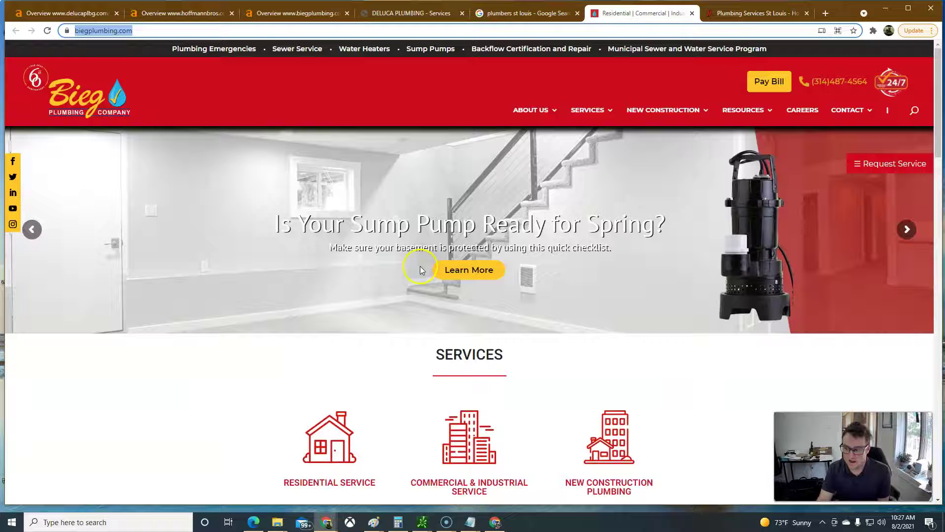
Step: Scroll the 'plumbers st louis' results to the Hoffmann Brothers and Bieg listings
click(500, 15)
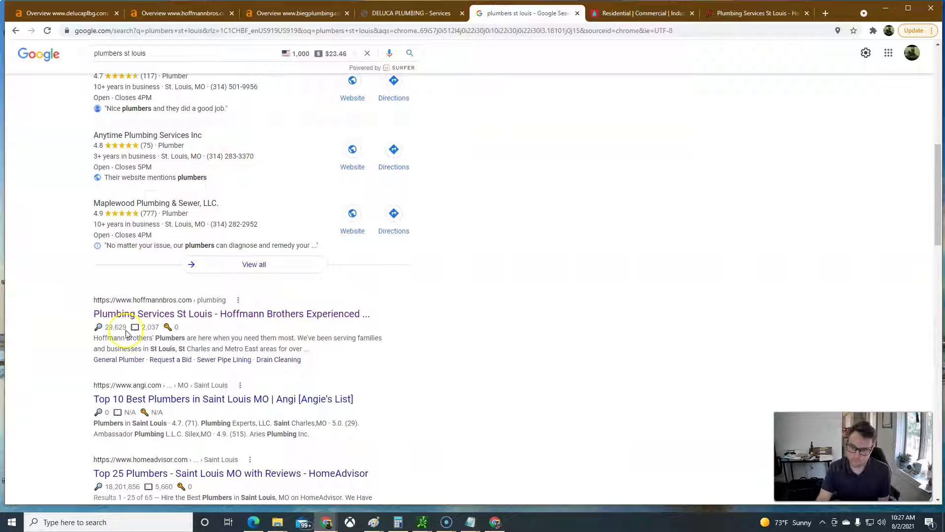
scroll(197, 311, down, 4)
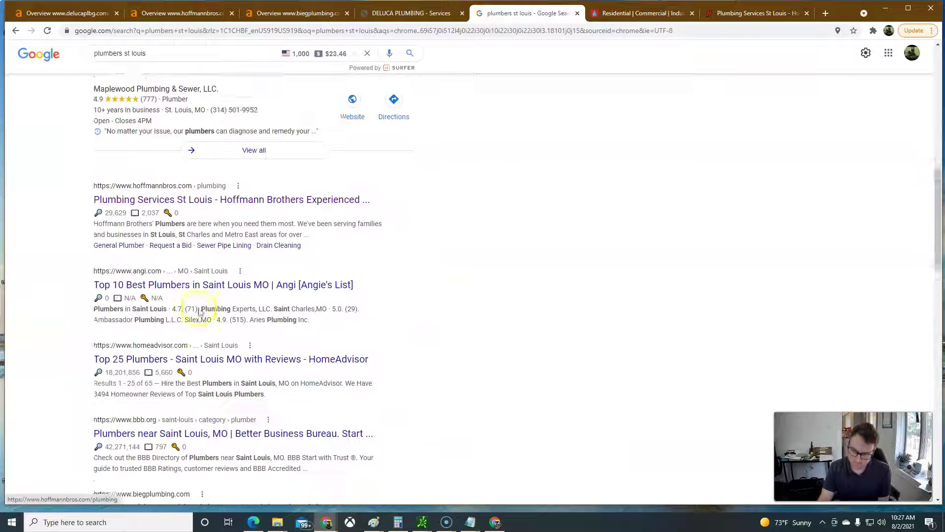
scroll(179, 220, down, 4)
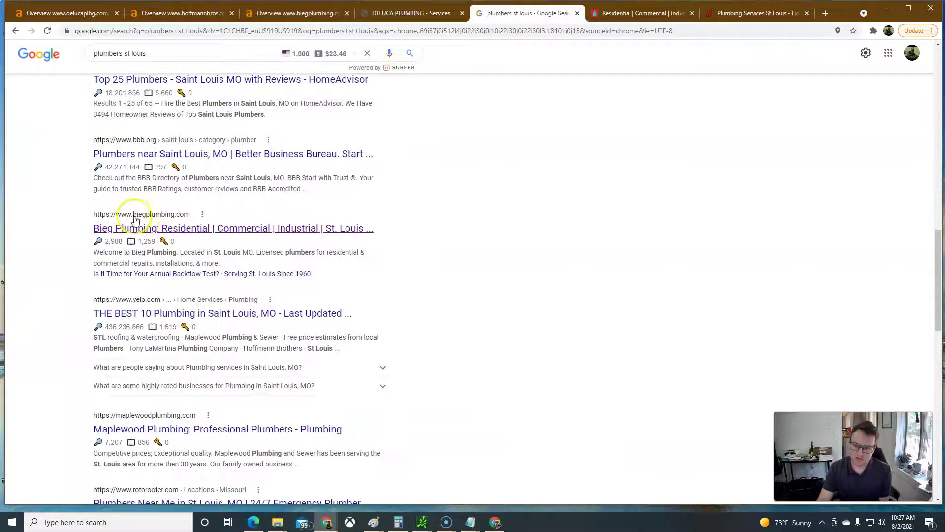
scroll(380, 285, up, 8)
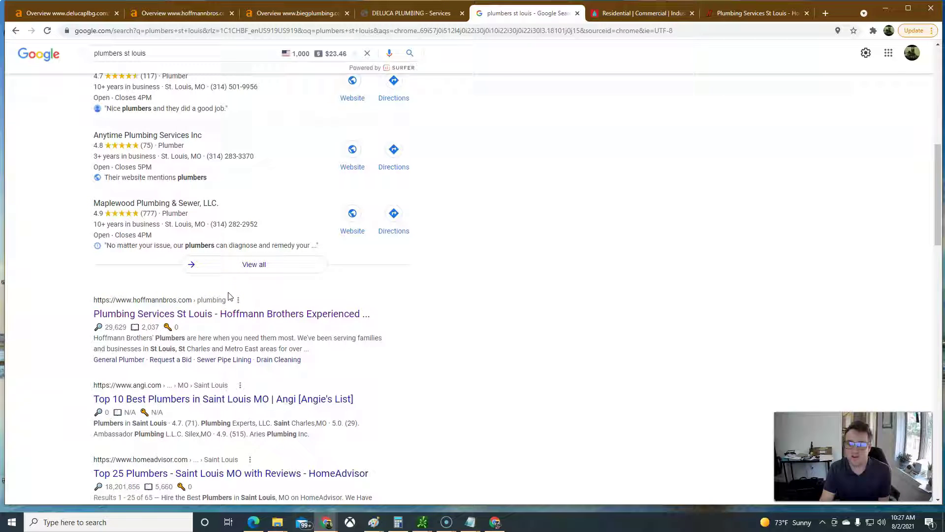
scroll(228, 296, up, 2)
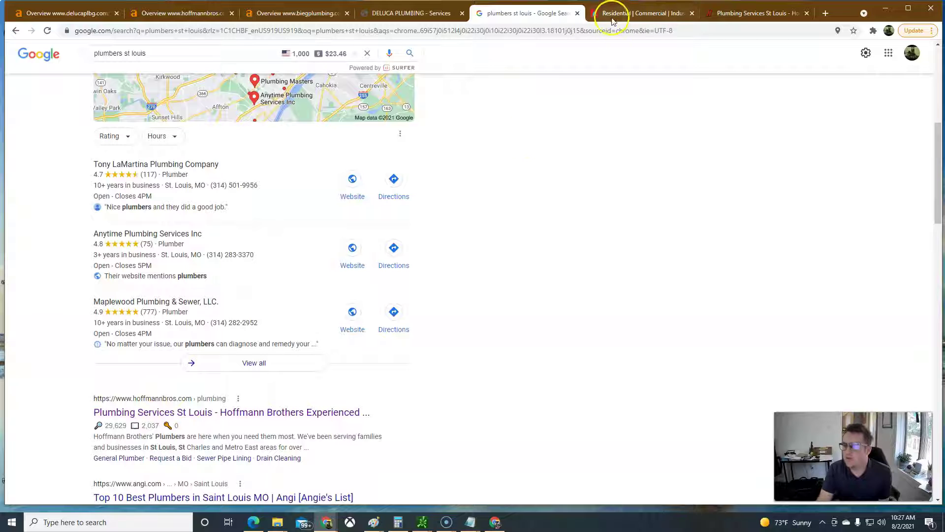
Step: Reopen the Hoffmann Brothers Ahrefs overview and highlight the 6.1K organic traffic value
click(191, 13)
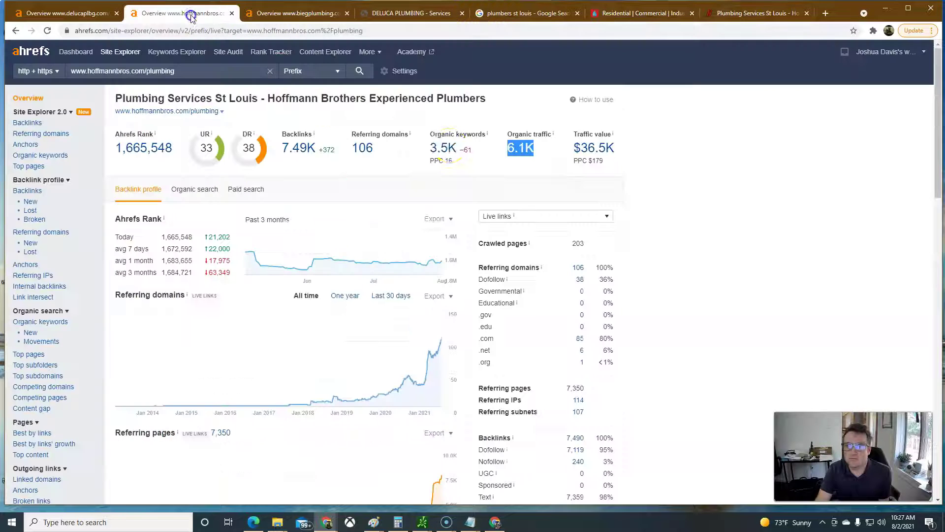
double_click(519, 147)
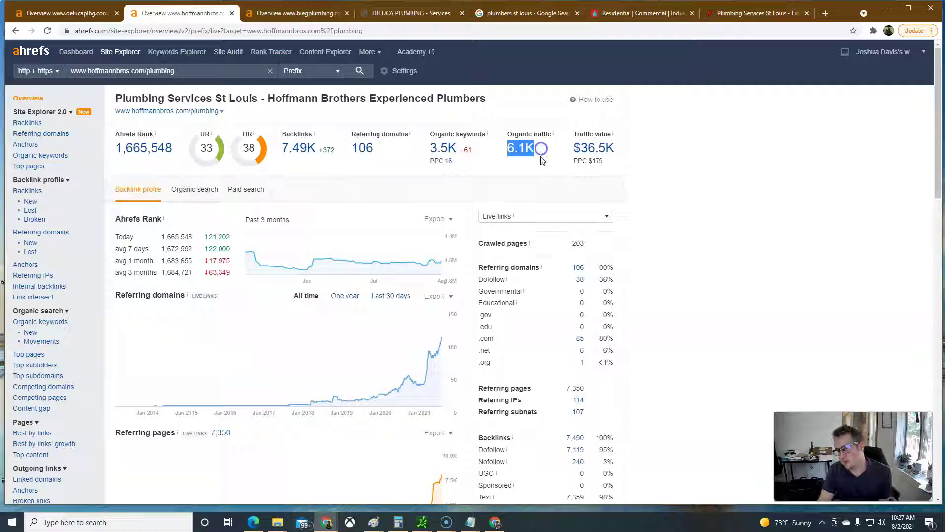
click(512, 163)
drag(510, 147, 537, 155)
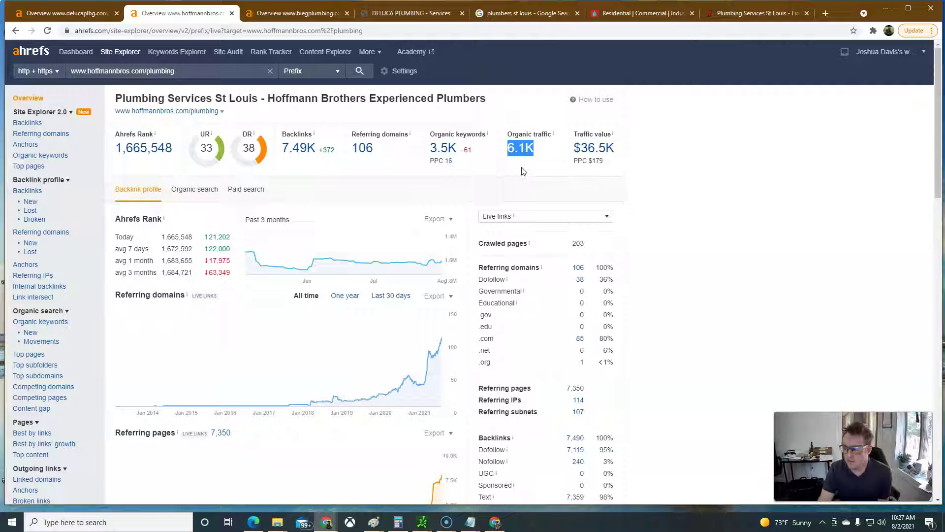
click(518, 167)
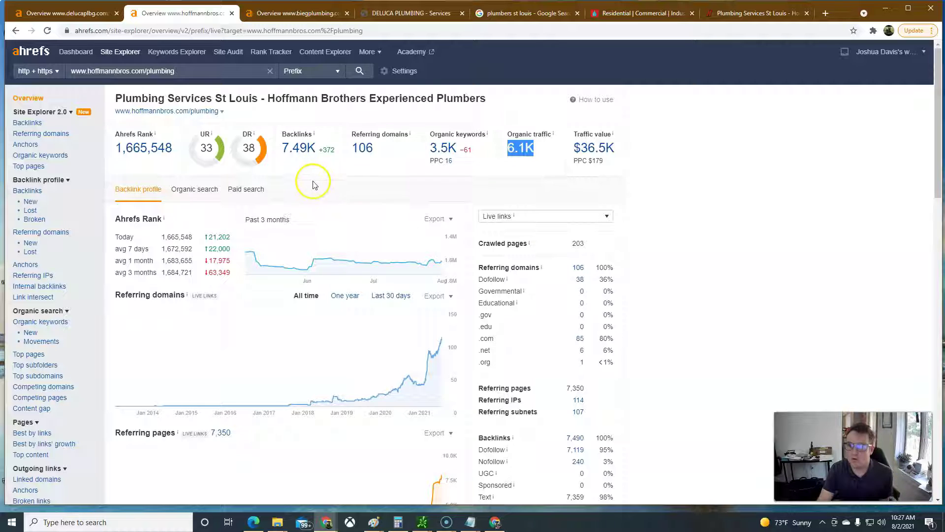
Step: Scroll DeLuca's Services page, Hoffmann Brothers' services page, then Bieg Plumbing's home page
click(379, 13)
scroll(288, 282, down, 4)
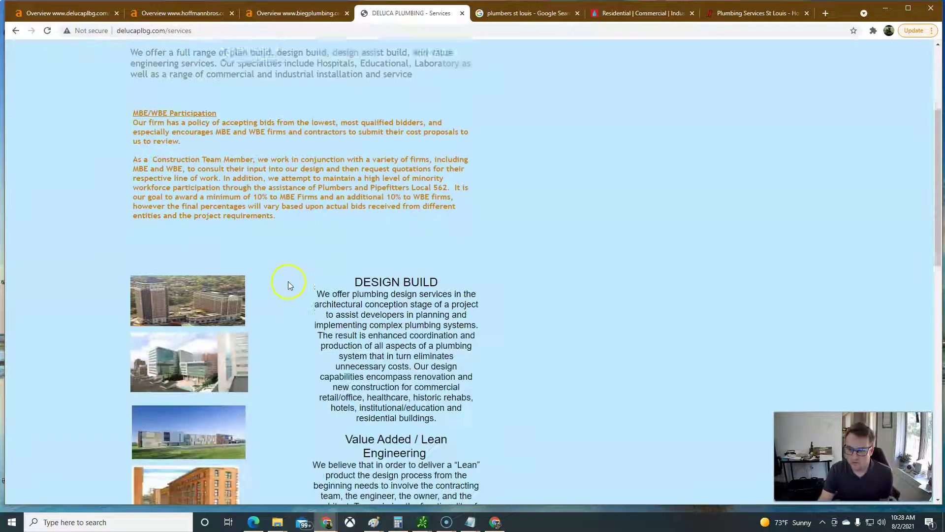
scroll(295, 276, up, 4)
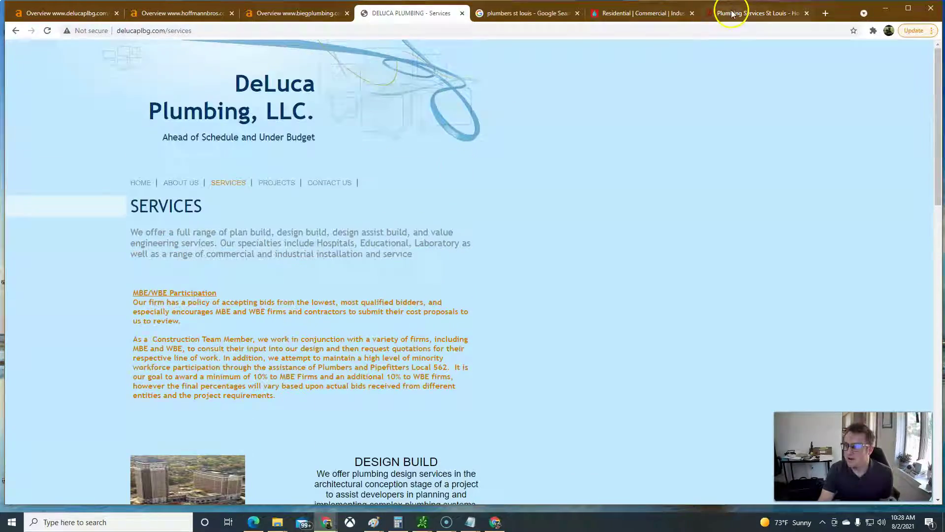
click(754, 13)
scroll(422, 238, down, 5)
scroll(425, 241, up, 8)
scroll(425, 241, up, 20)
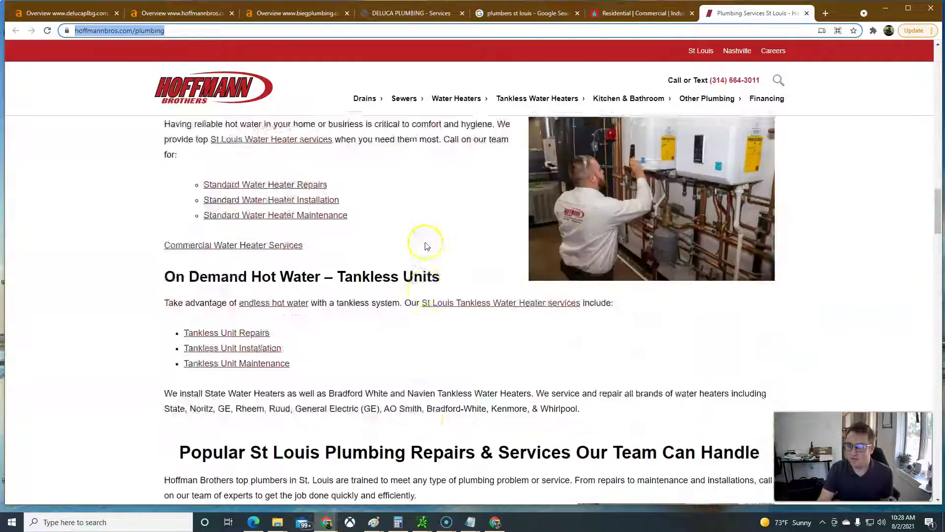
click(643, 13)
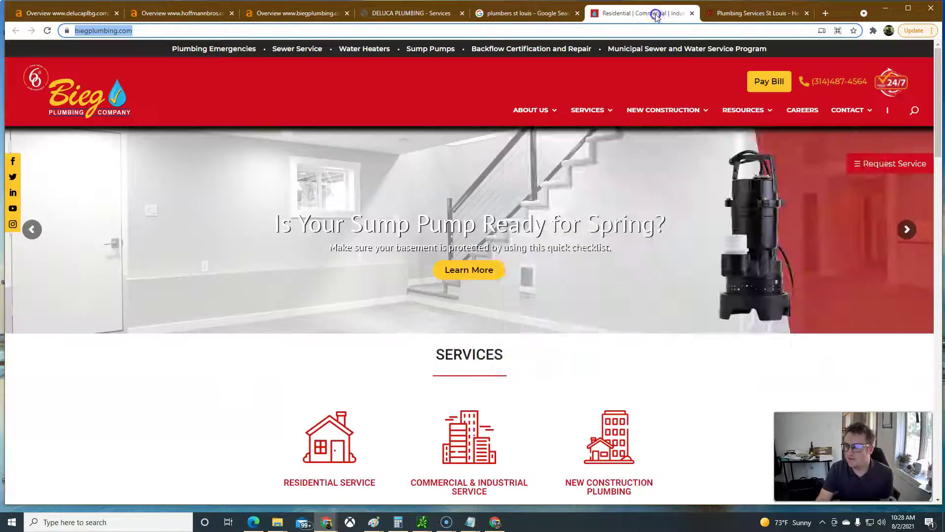
scroll(387, 305, down, 10)
scroll(387, 319, down, 9)
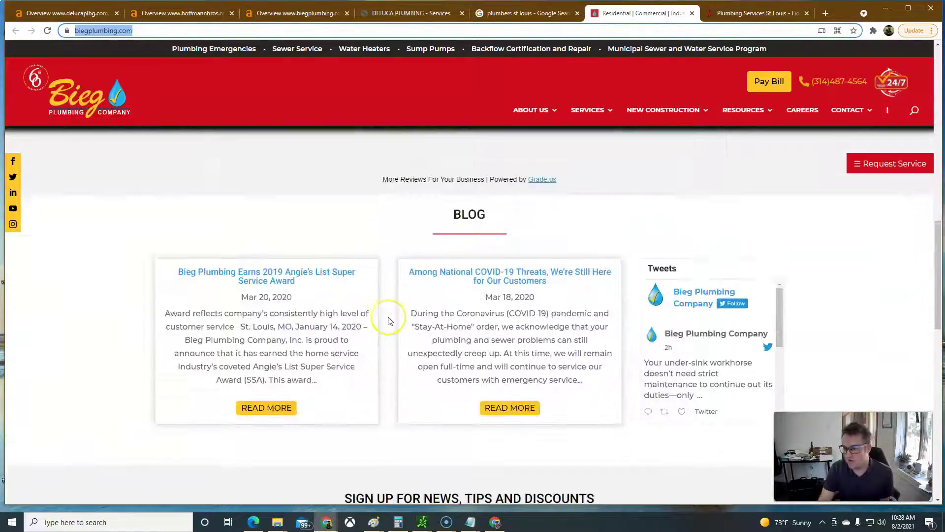
scroll(388, 319, up, 9)
scroll(389, 319, up, 10)
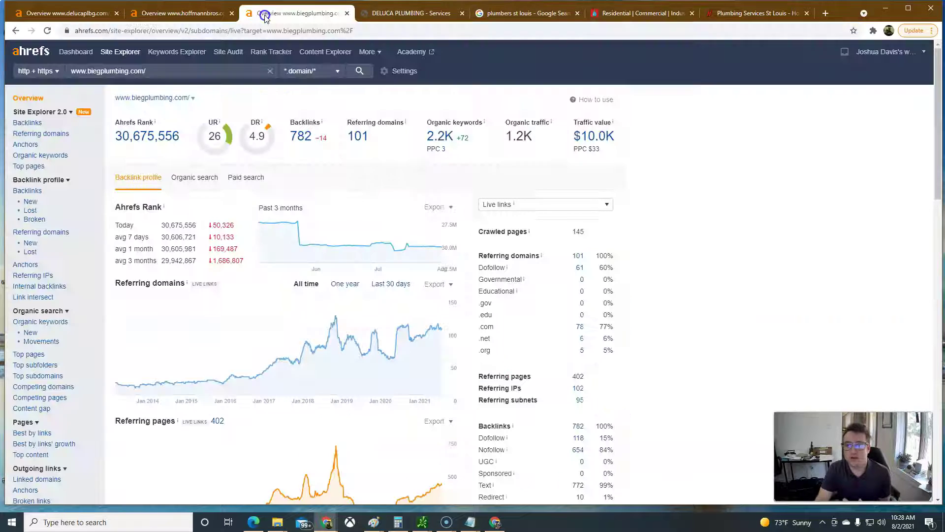
Step: Show biegplumbing.com's Ahrefs overview: DR 4.9, 782 backlinks, 1.2K organic traffic
click(261, 20)
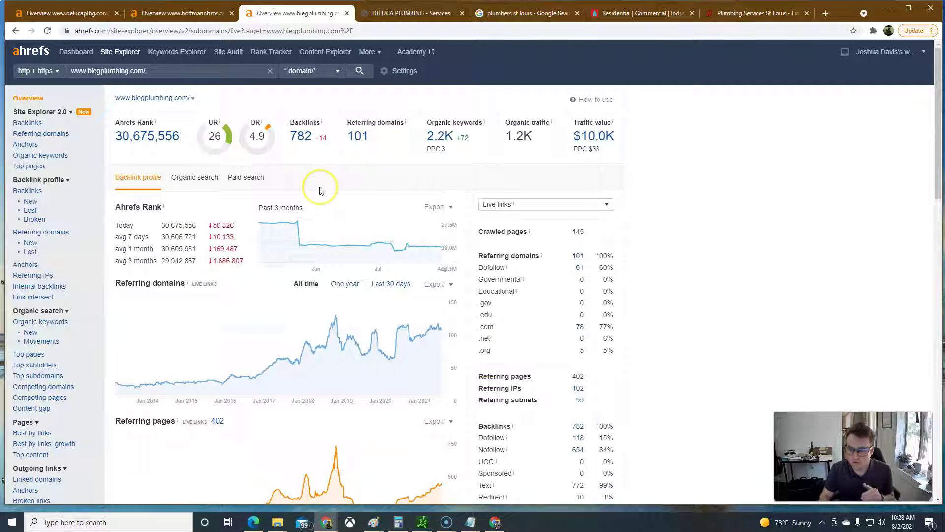